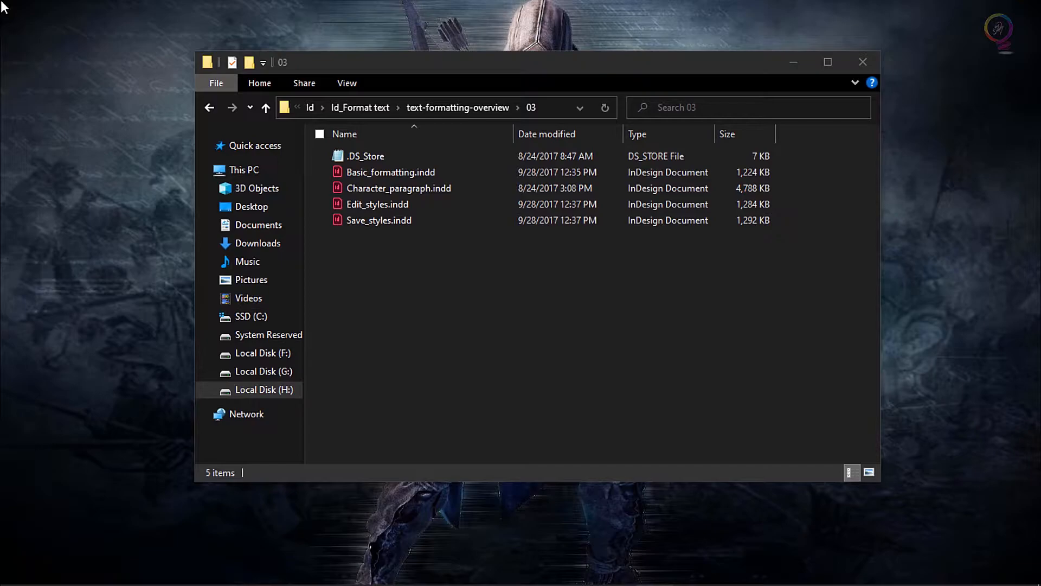
Open the Basic_formatting.indd document from the 03 folder in InDesign
{"action": "left_click", "coordinate": [595, 343]}
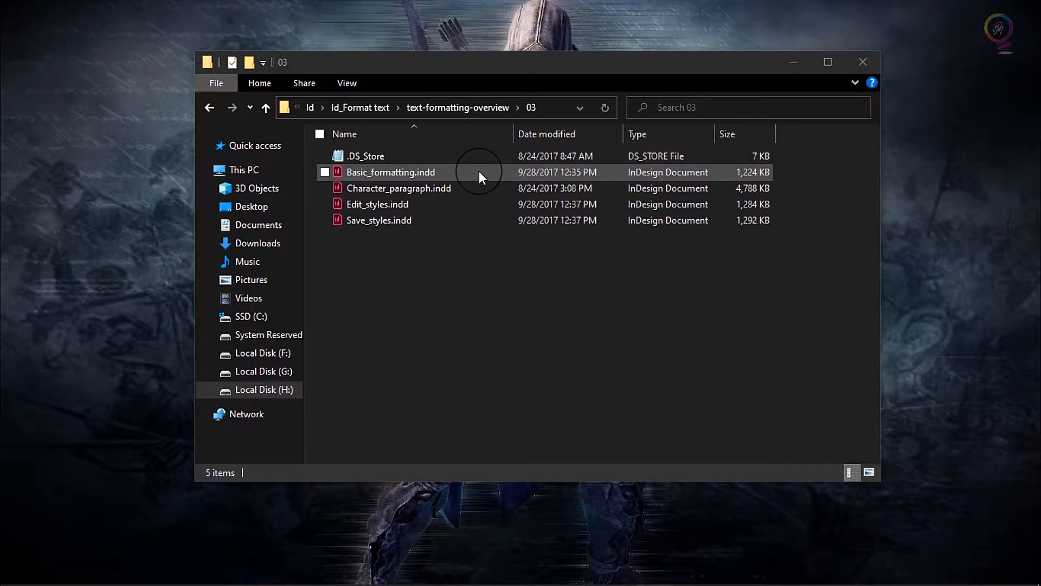
{"action": "double_click", "coordinate": [389, 172]}
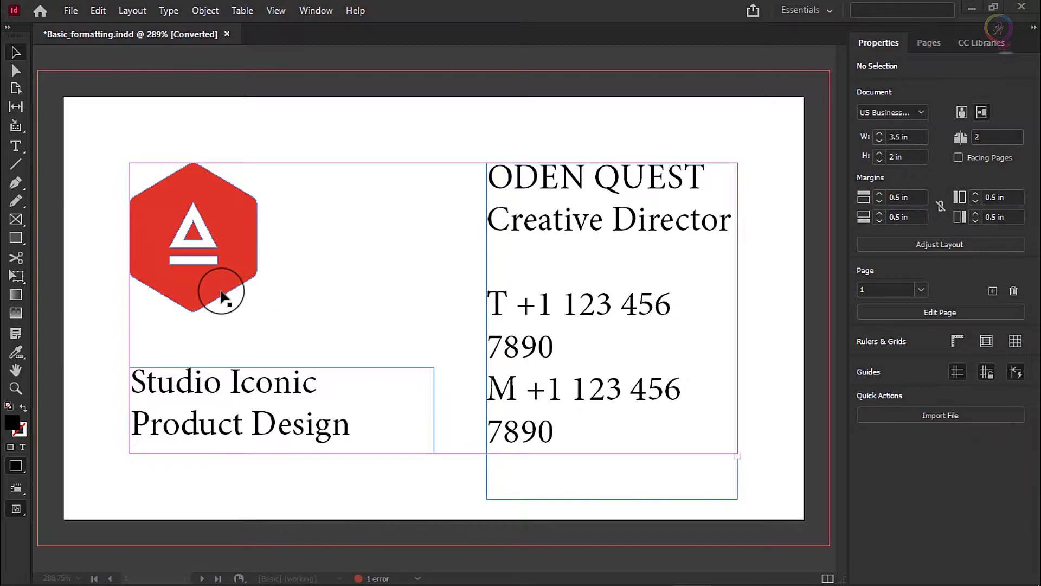
Select all the text in the Studio Iconic Product Design frame and set its font size to 8 pt
{"action": "left_click", "coordinate": [17, 145]}
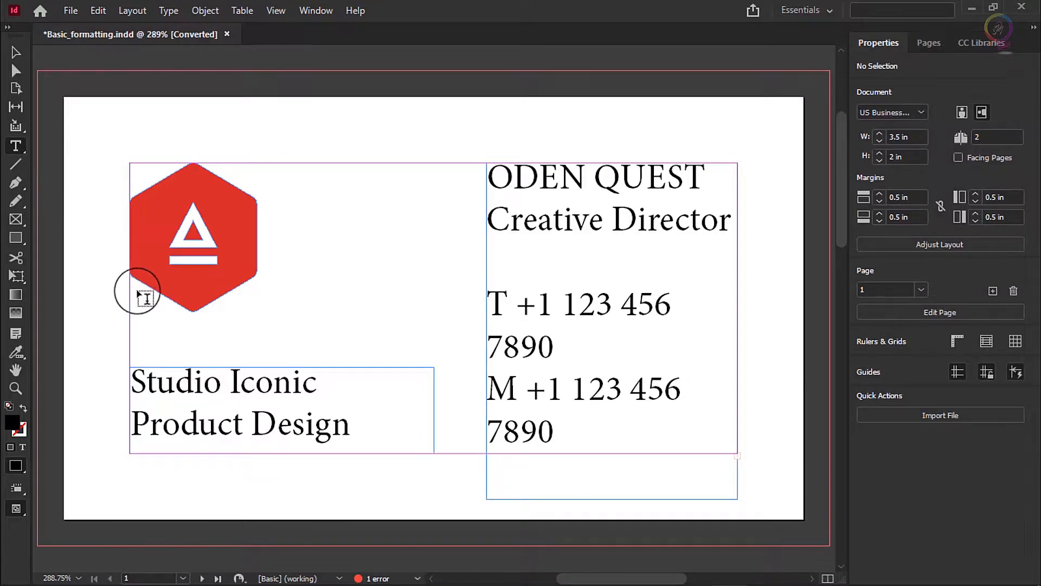
{"action": "left_click", "coordinate": [223, 383]}
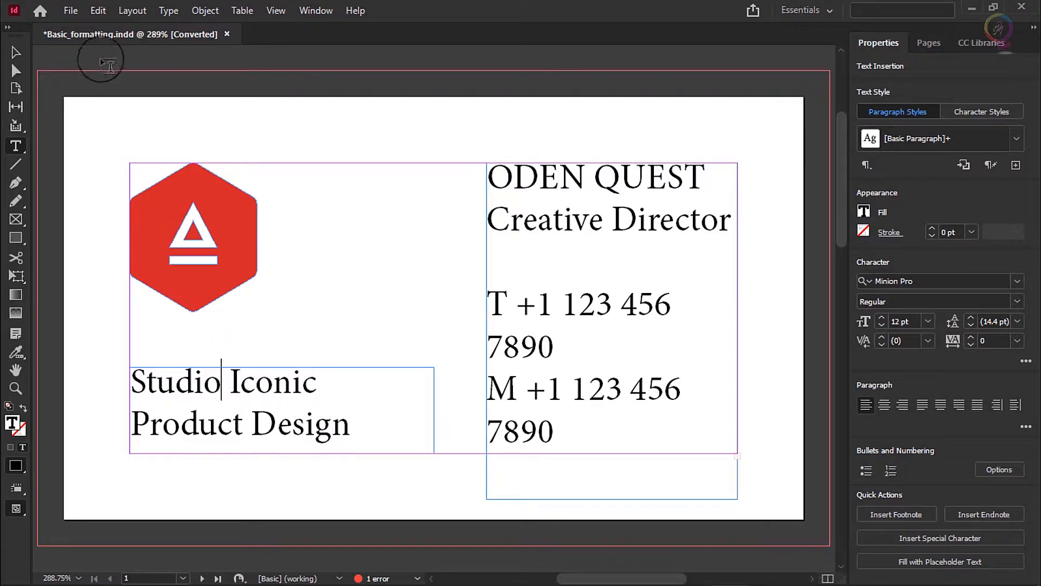
{"action": "left_click", "coordinate": [96, 11]}
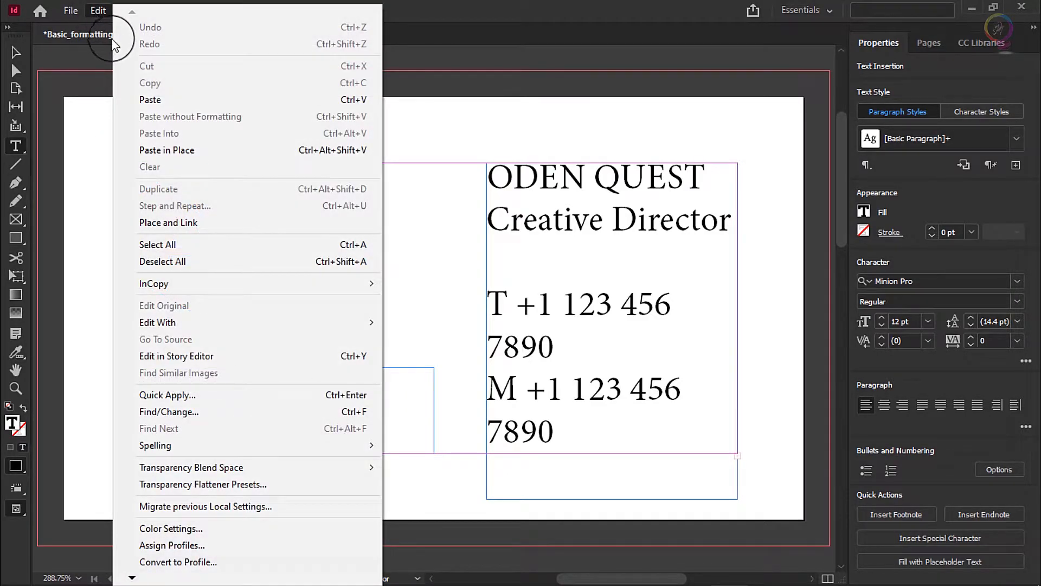
{"action": "left_click", "coordinate": [165, 243]}
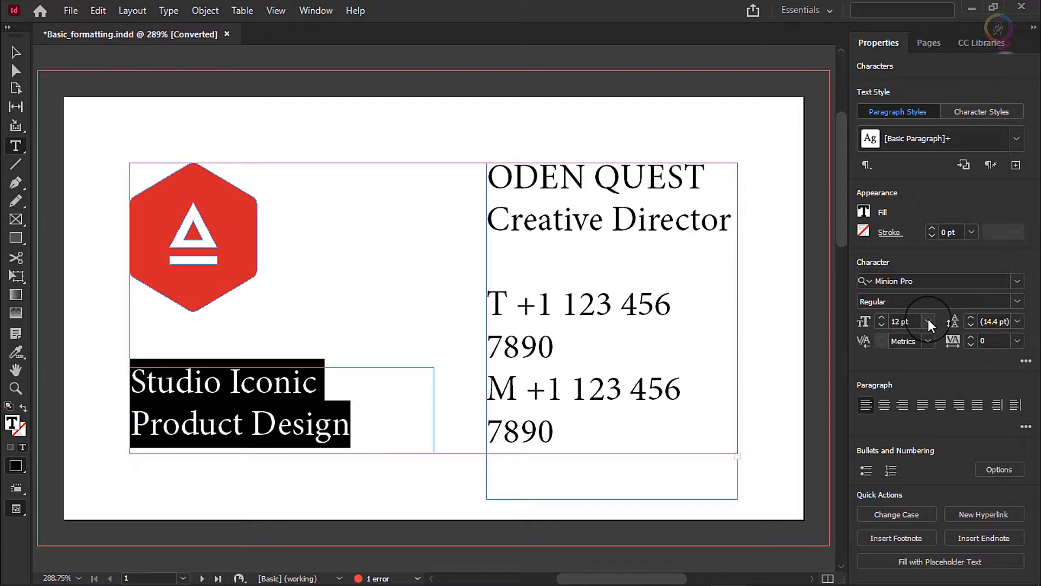
{"action": "left_click", "coordinate": [928, 321]}
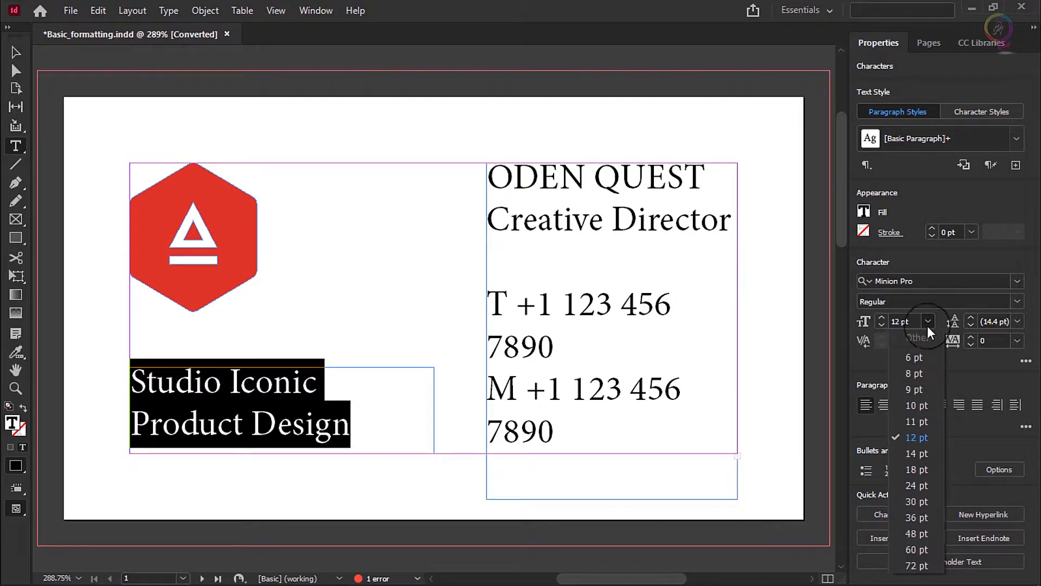
{"action": "left_click", "coordinate": [922, 373]}
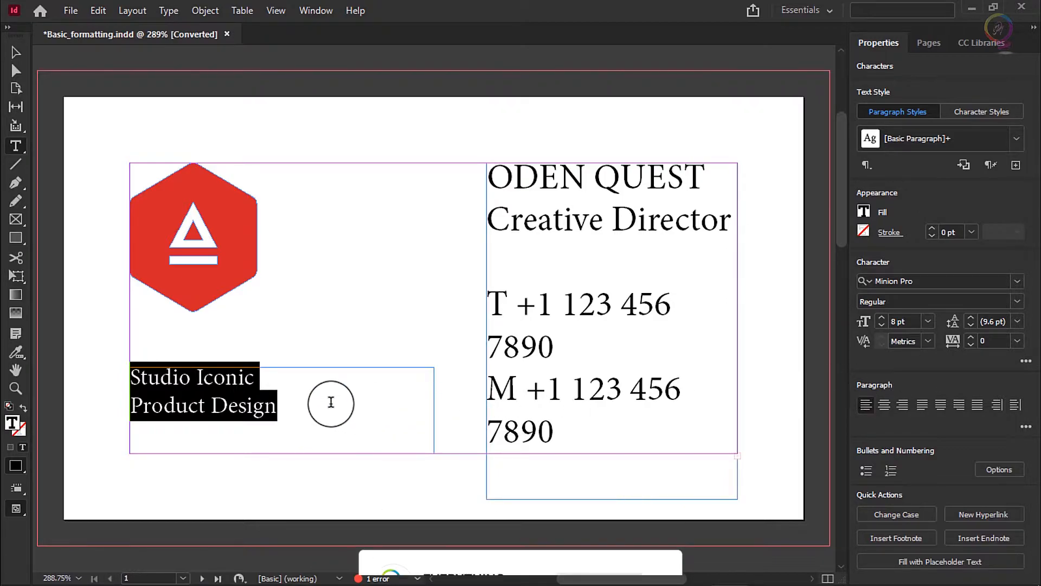
Apply All Caps to the "Studio Iconic" line only
{"action": "left_click", "coordinate": [264, 378]}
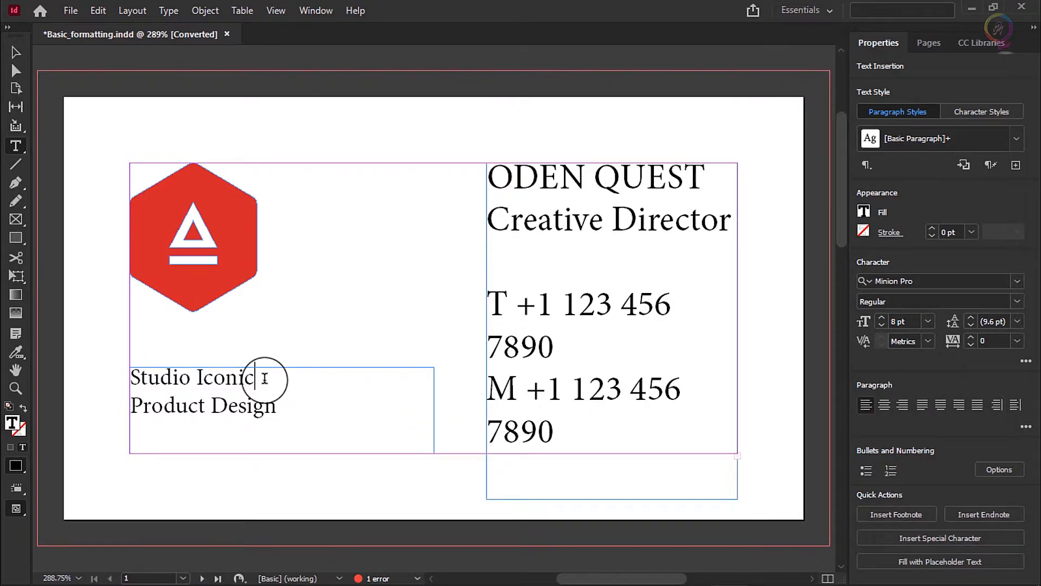
{"action": "left_click_drag", "start_coordinate": [266, 378], "coordinate": [122, 378]}
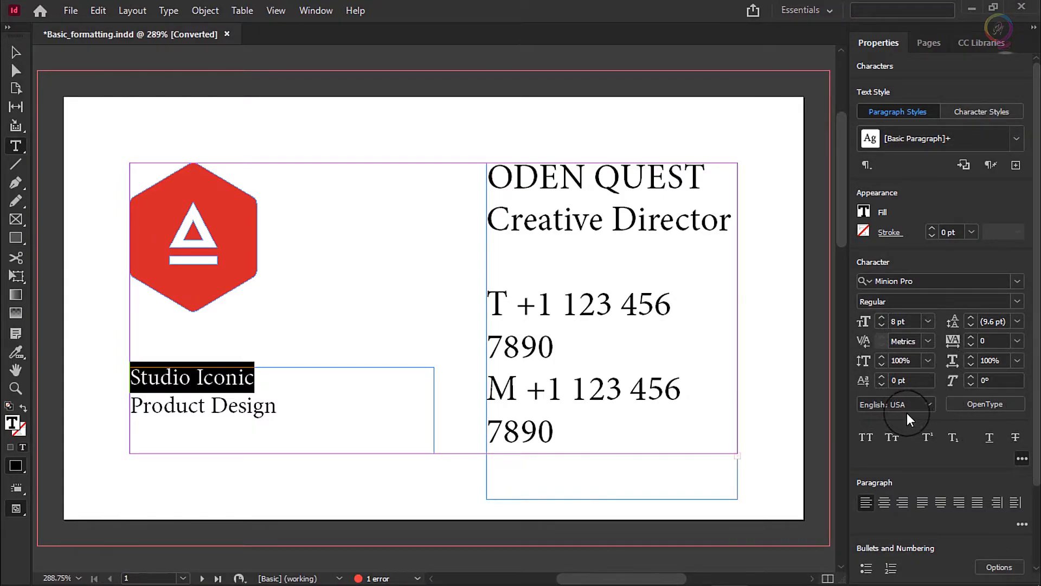
{"action": "left_click", "coordinate": [873, 440]}
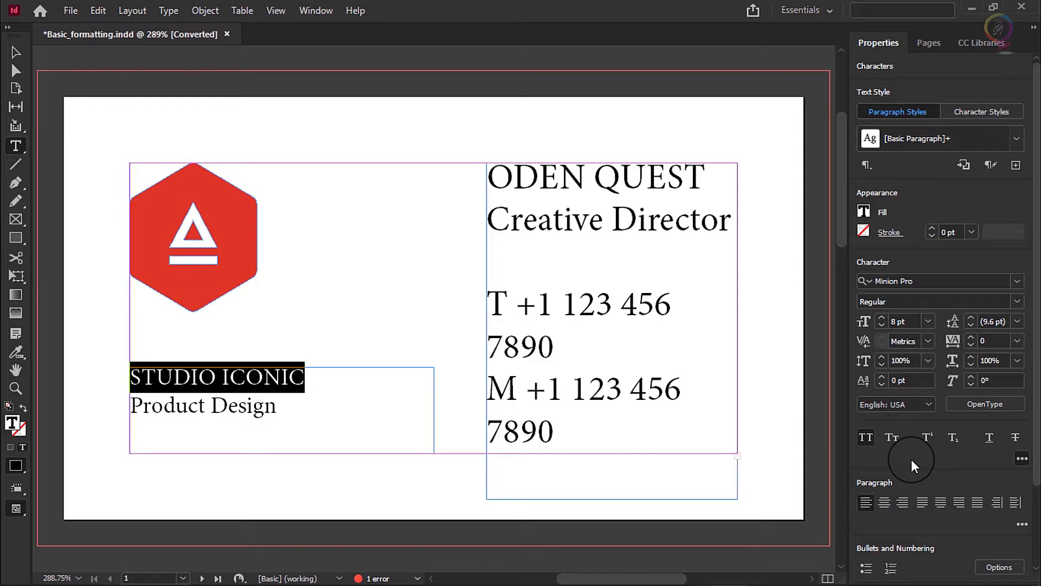
Select the contact details text frame as an object and set its font size to 8 pt
{"action": "left_click", "coordinate": [16, 53]}
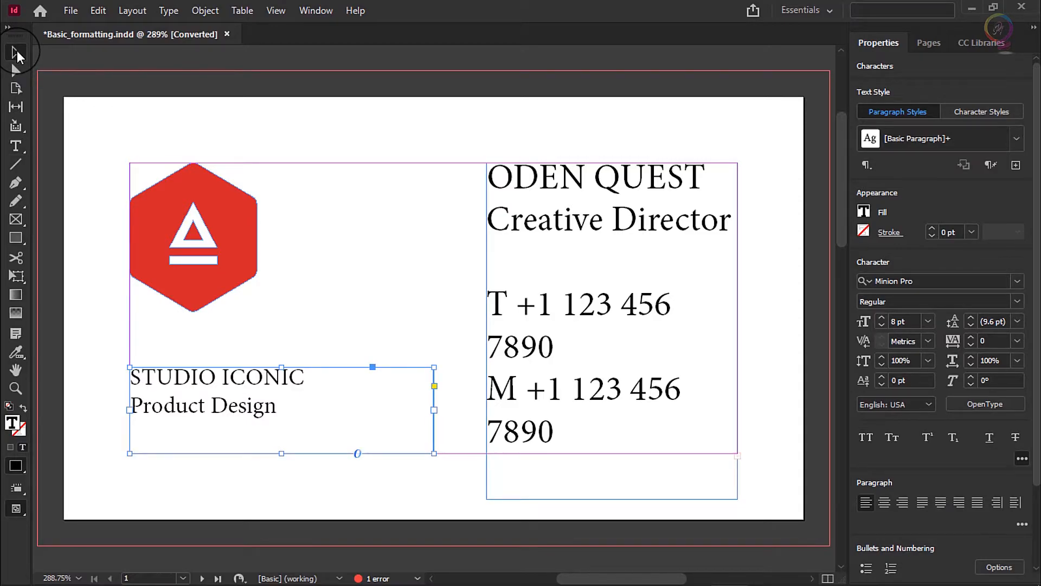
{"action": "left_click", "coordinate": [627, 230]}
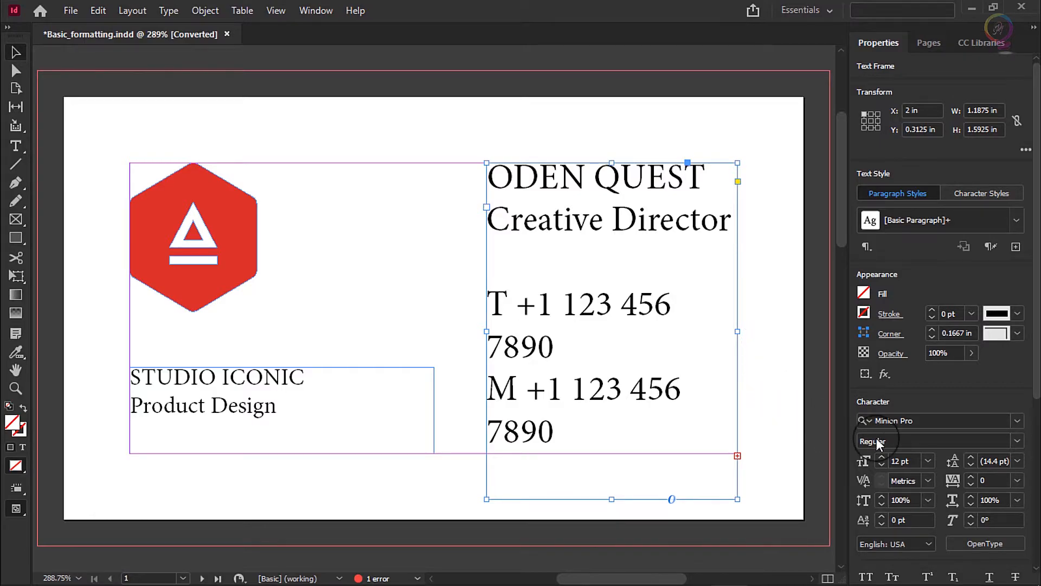
{"action": "left_click", "coordinate": [925, 461]}
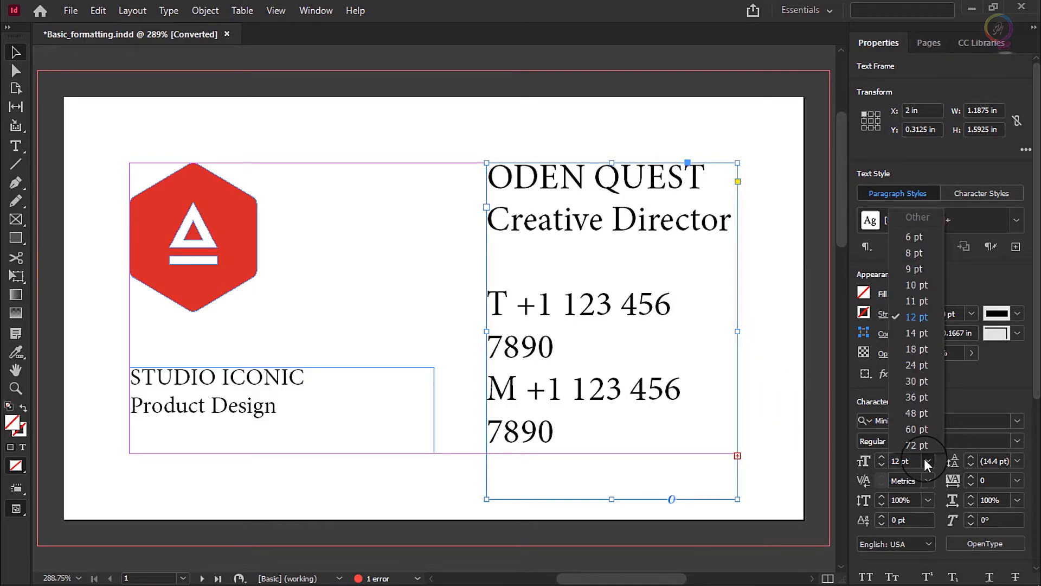
{"action": "left_click", "coordinate": [913, 254]}
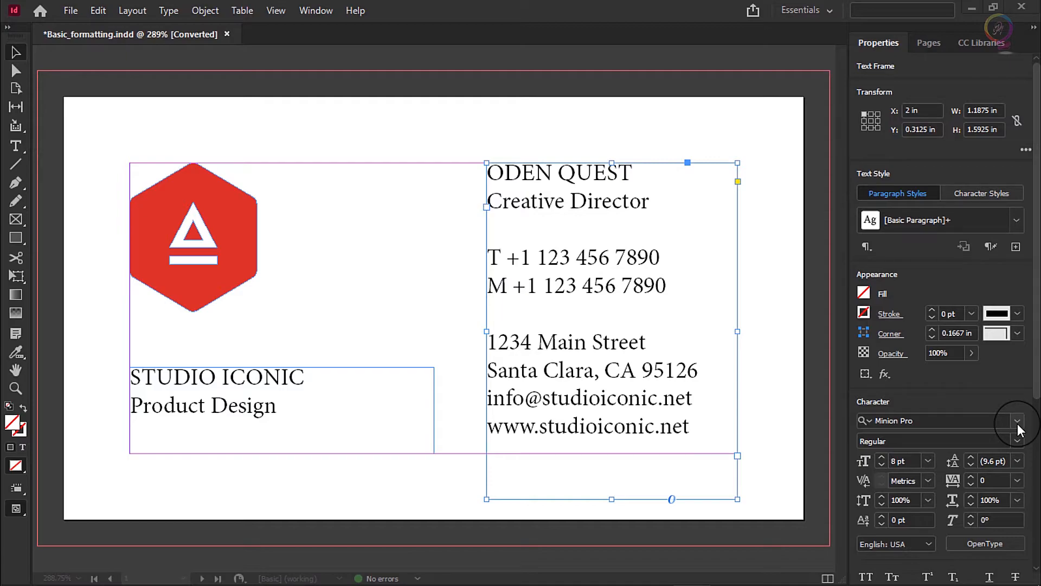
Change the contact details frame's font to Bell MT and set its tracking to -50
{"action": "left_click", "coordinate": [1017, 420]}
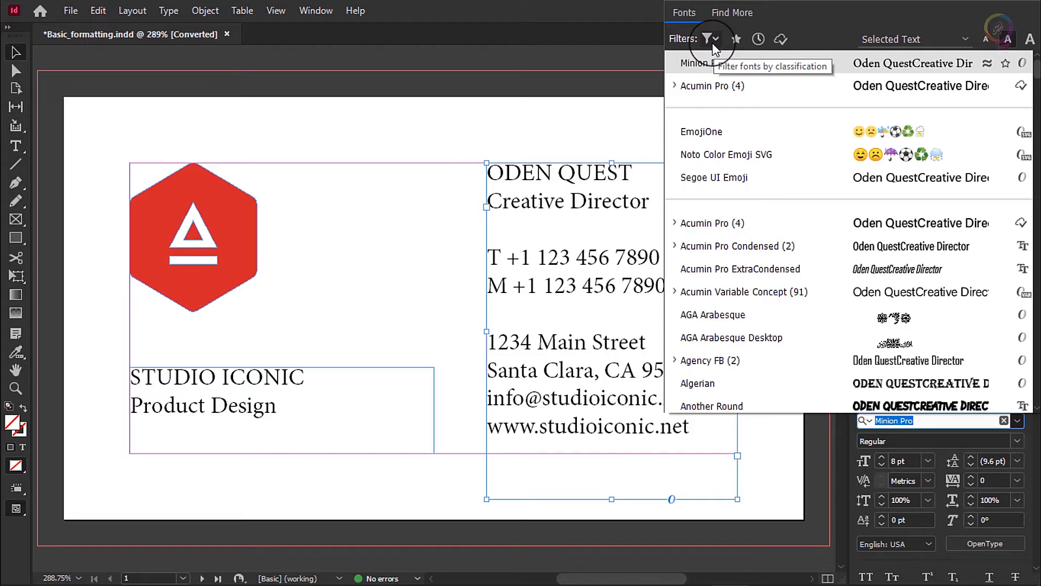
{"action": "left_click", "coordinate": [712, 45]}
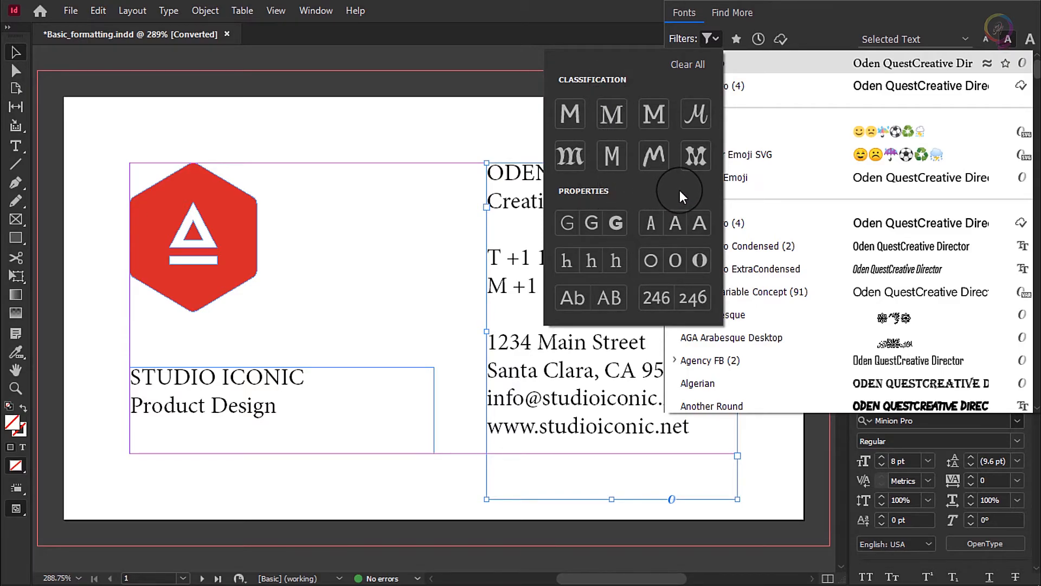
{"action": "key", "text": "Escape"}
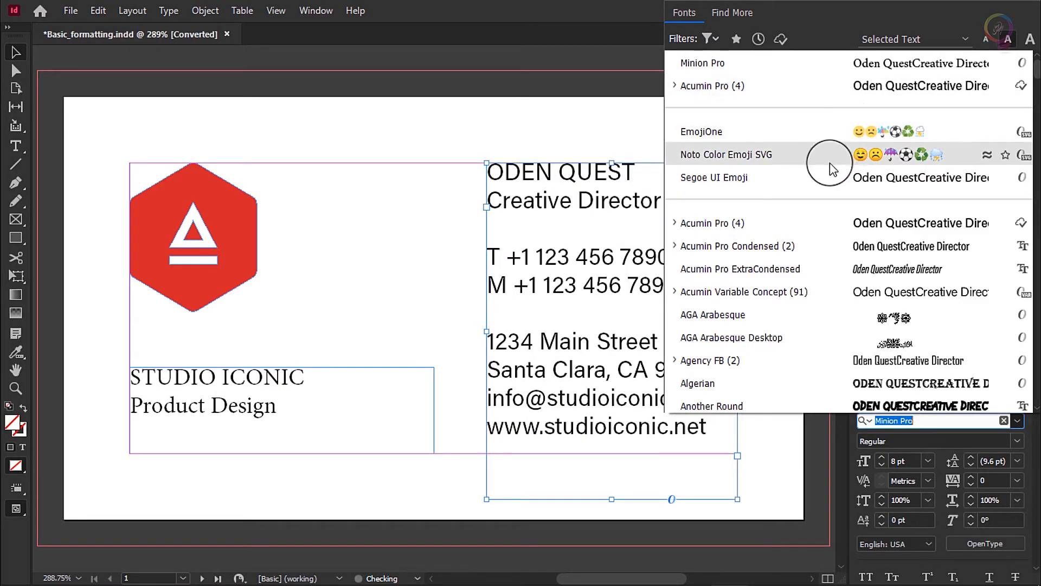
{"action": "scroll", "coordinate": [830, 190], "scroll_direction": "down", "scroll_amount": 2}
{"action": "scroll", "coordinate": [830, 207], "scroll_direction": "down", "scroll_amount": 5}
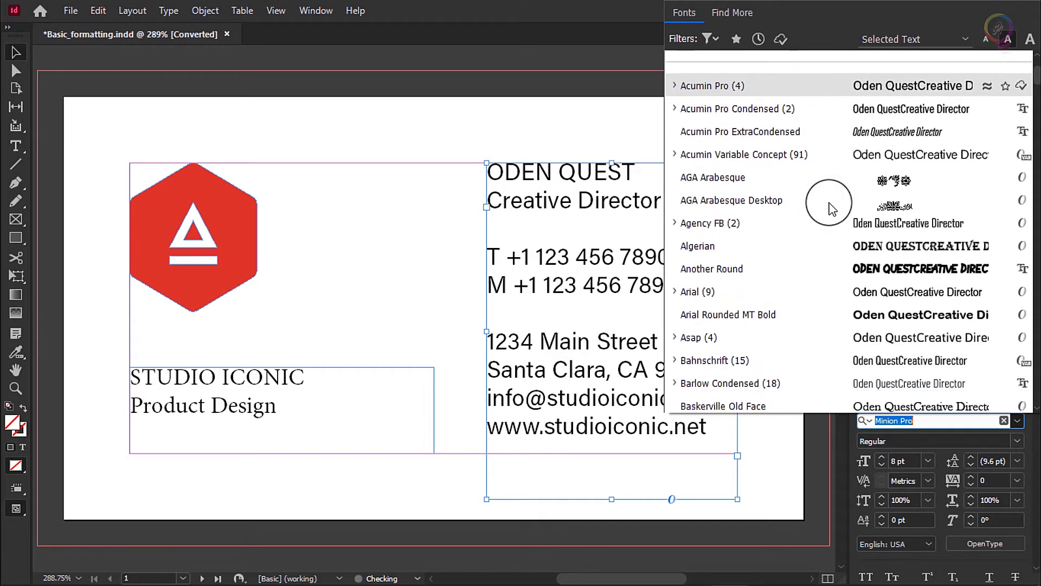
{"action": "scroll", "coordinate": [832, 209], "scroll_direction": "down", "scroll_amount": 7}
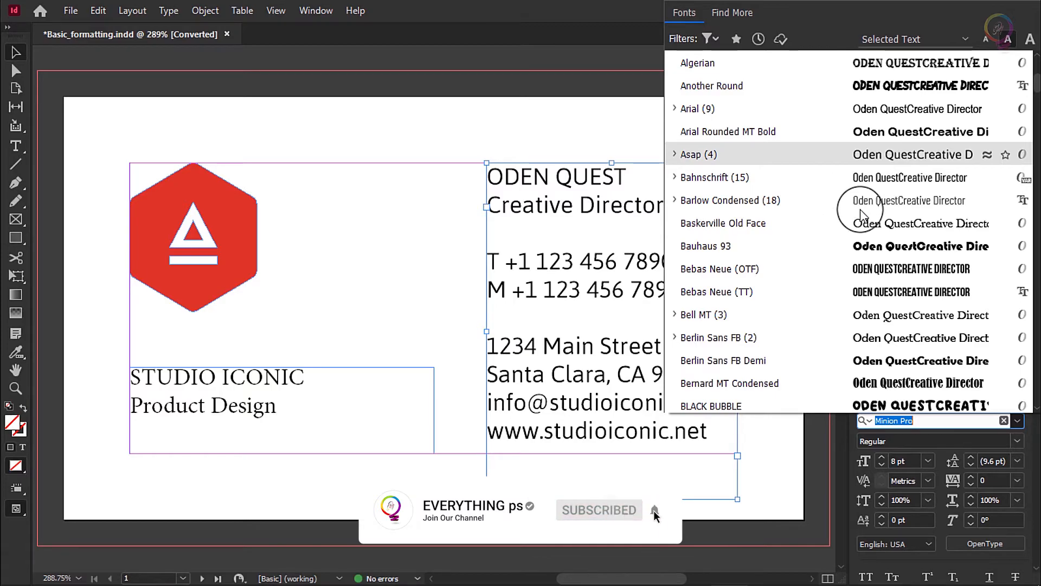
{"action": "scroll", "coordinate": [862, 209], "scroll_direction": "down", "scroll_amount": 2}
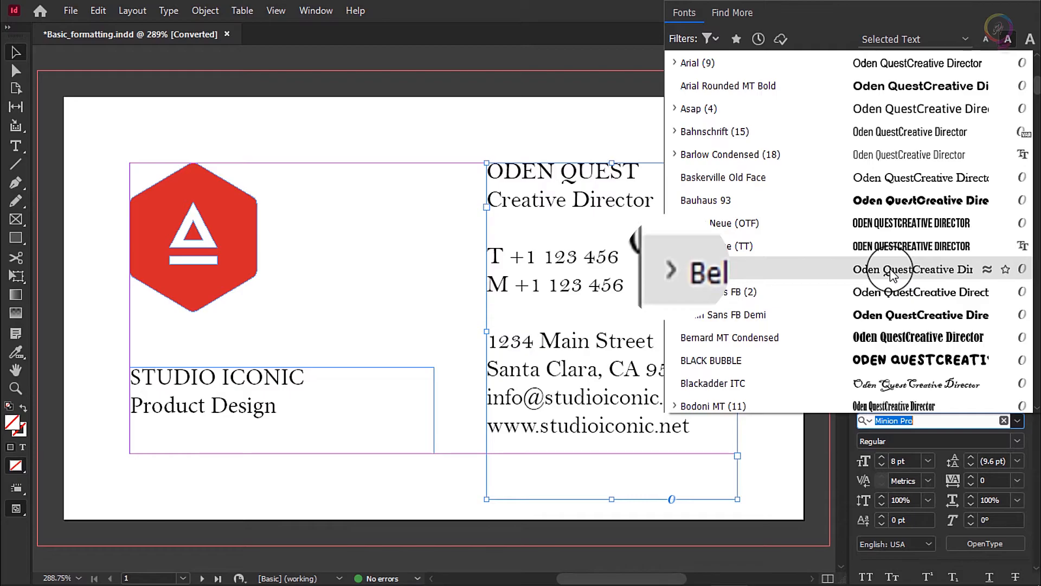
{"action": "left_click", "coordinate": [891, 271]}
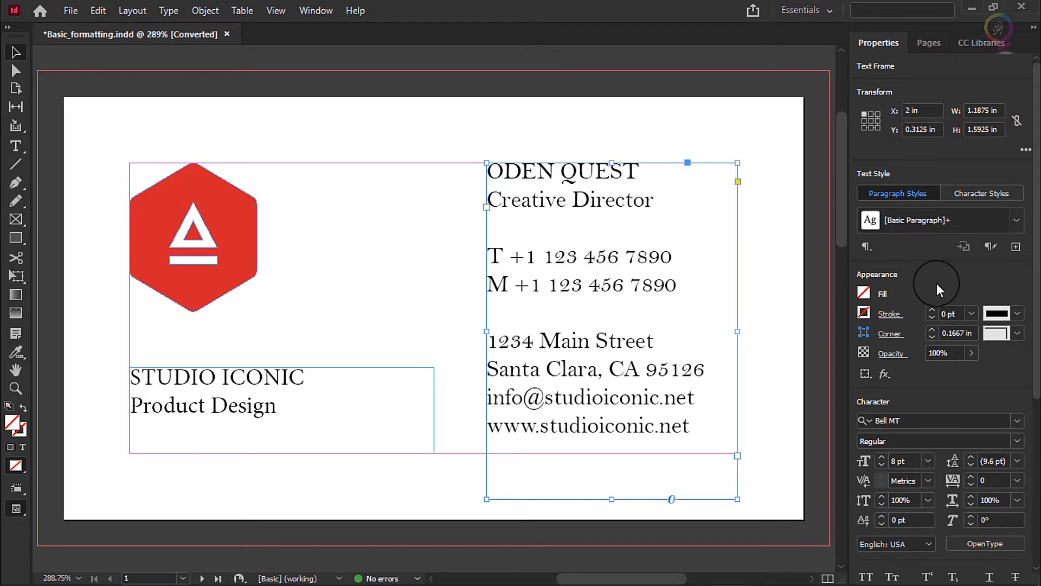
{"action": "key", "text": "ctrl+shift+z"}
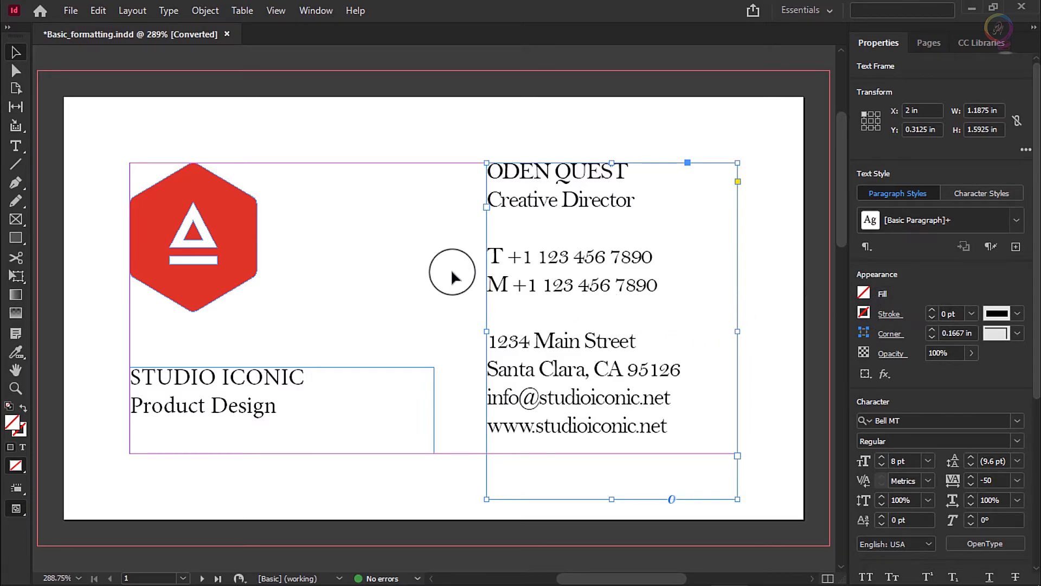
Fill the name line above "Creative Director" with the red swatch C=15 M=100 Y=100 K=0, and deselect the frame
{"action": "left_click", "coordinate": [15, 151]}
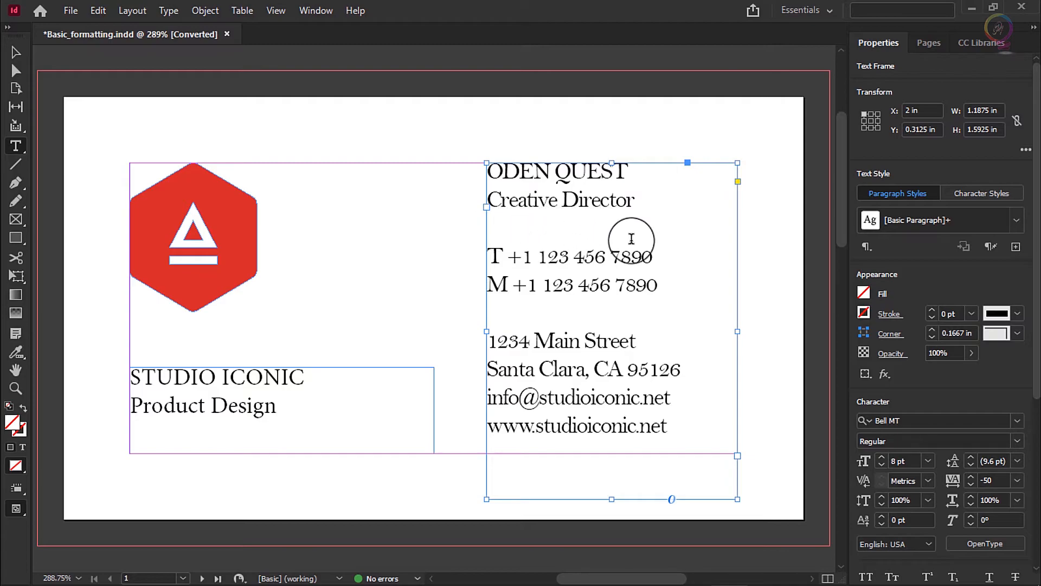
{"action": "left_click", "coordinate": [631, 173]}
{"action": "left_click_drag", "start_coordinate": [631, 173], "coordinate": [390, 193]}
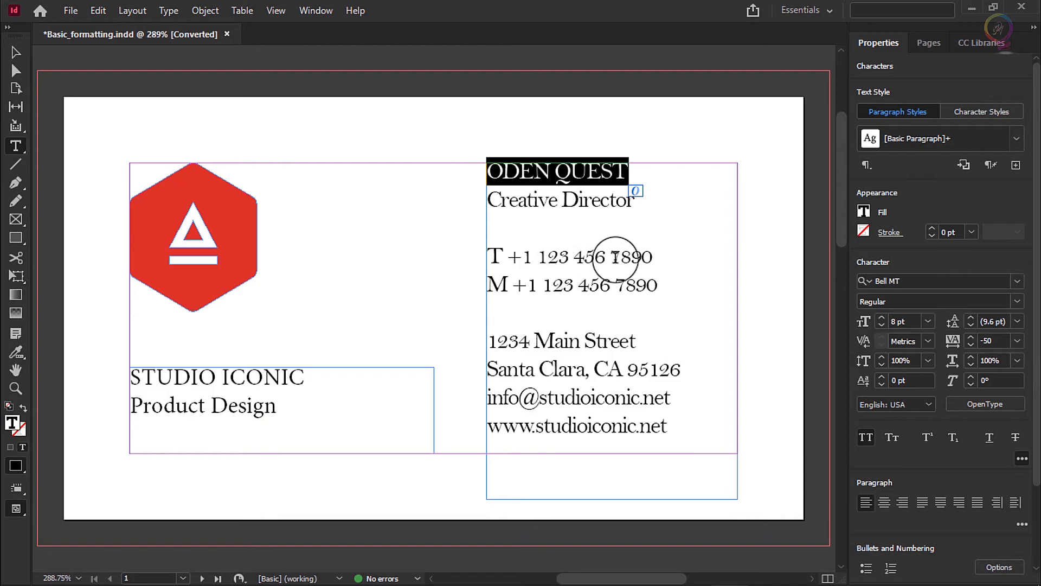
{"action": "left_click", "coordinate": [866, 214]}
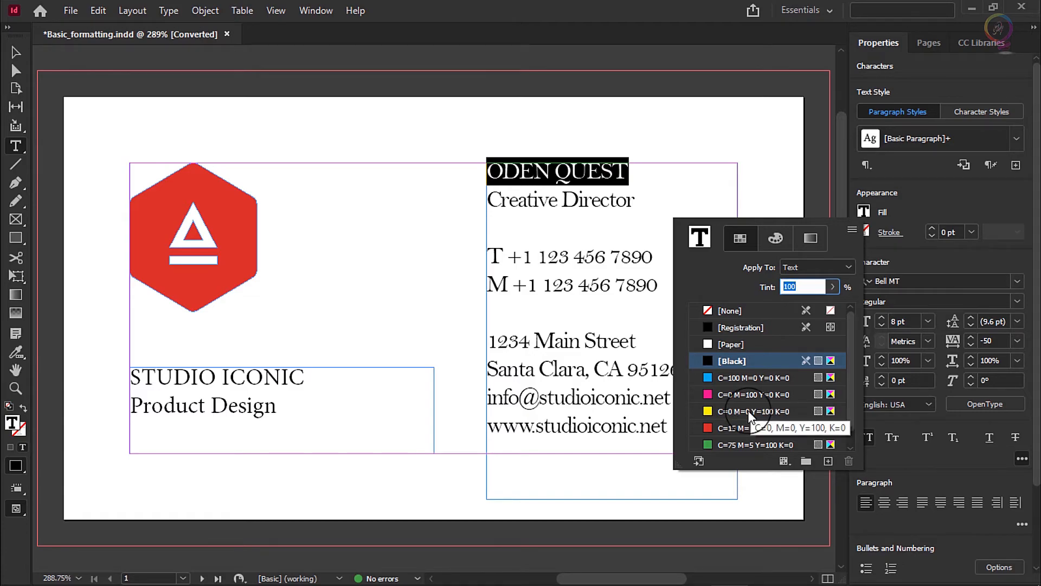
{"action": "left_click", "coordinate": [710, 430]}
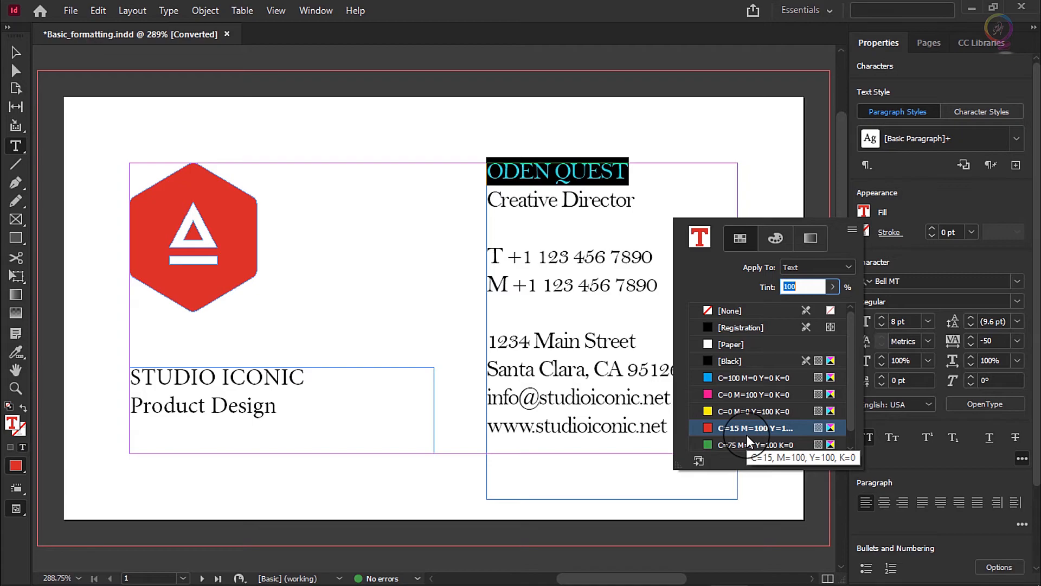
{"action": "key", "text": "Escape"}
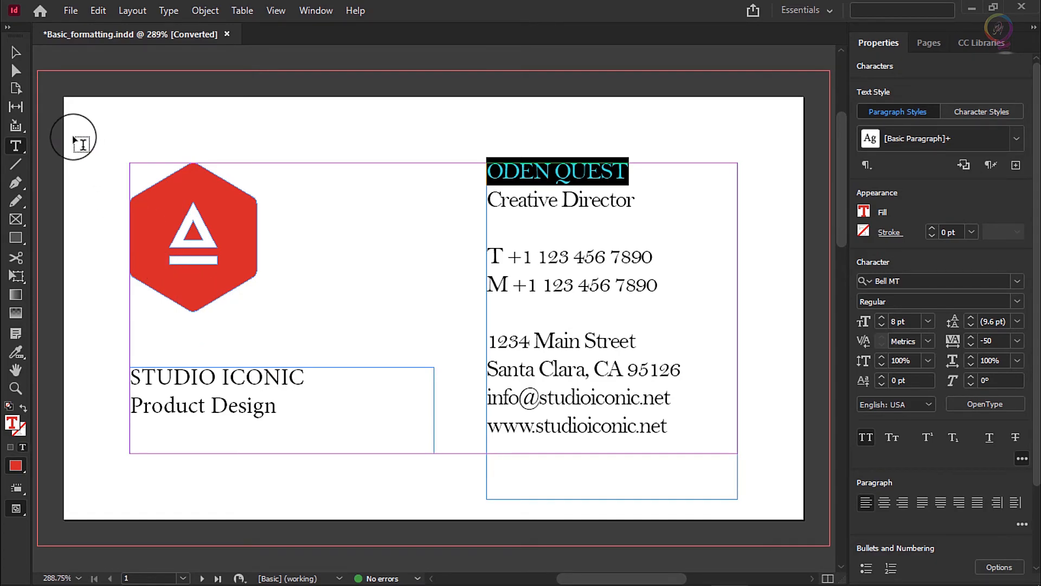
{"action": "left_click", "coordinate": [18, 51]}
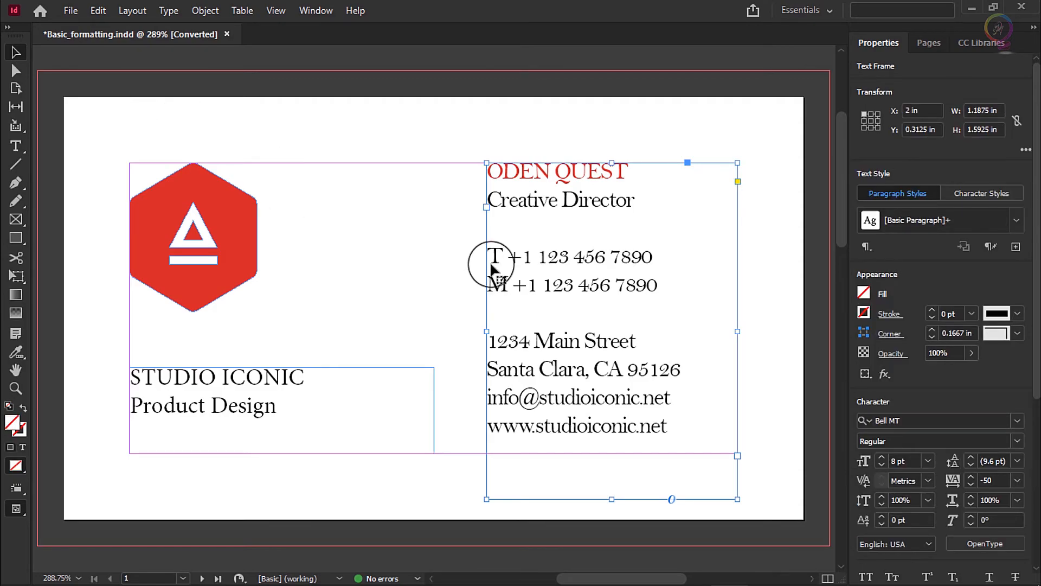
{"action": "left_click", "coordinate": [778, 251]}
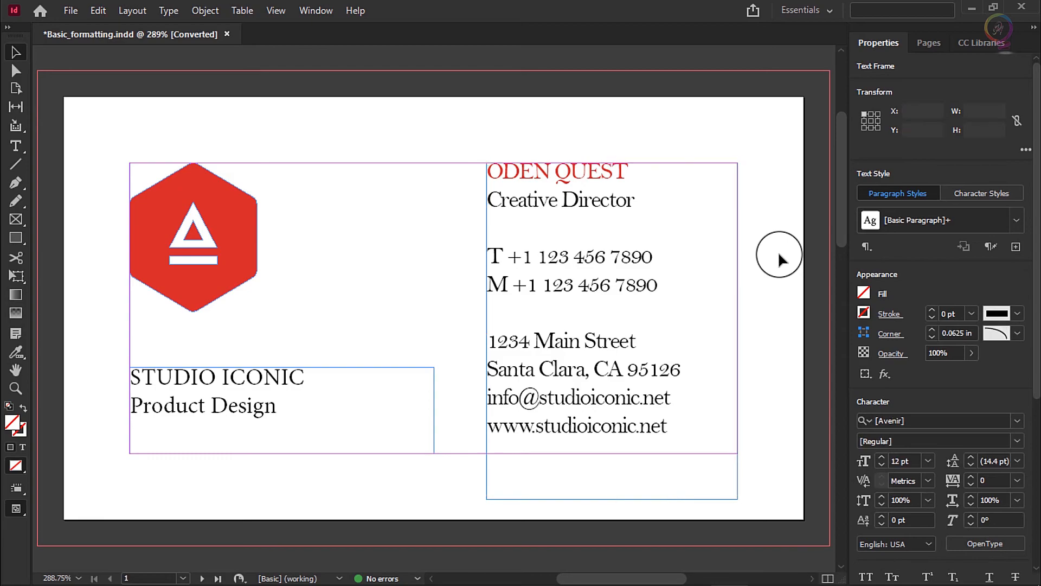